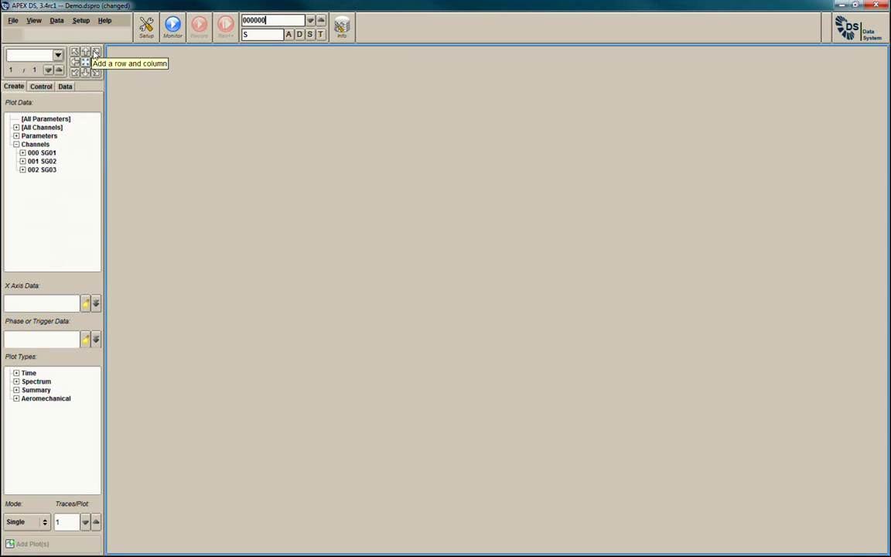
Split the page into a two-by-two layout and create block-based Time plots for all channels.
left_click(95, 52)
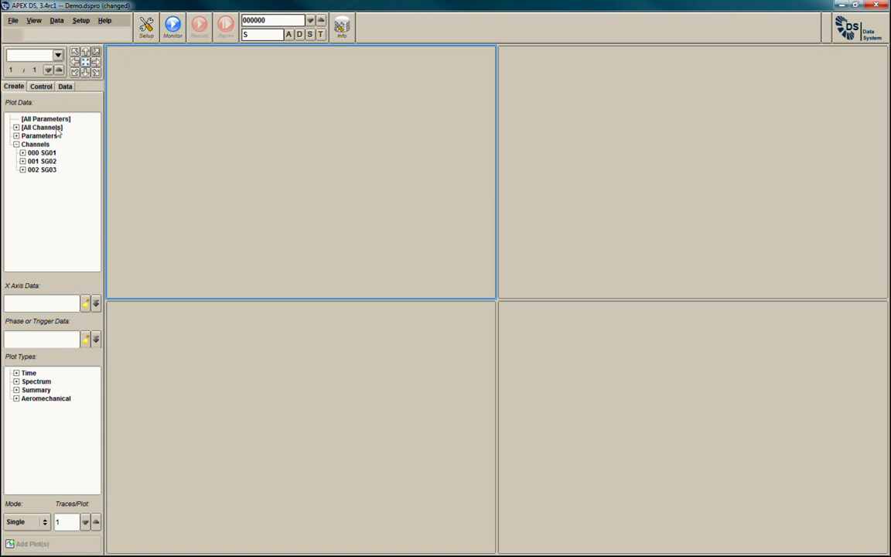
left_click(57, 130)
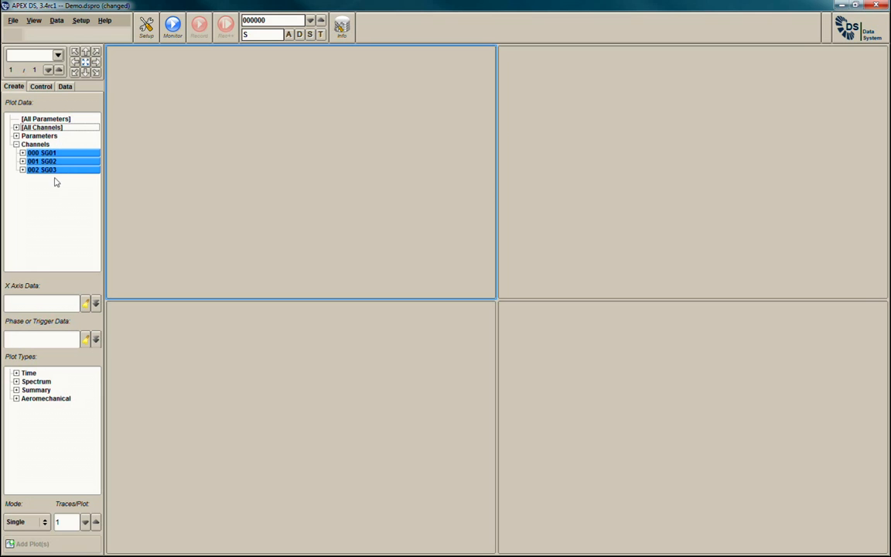
left_click(15, 374)
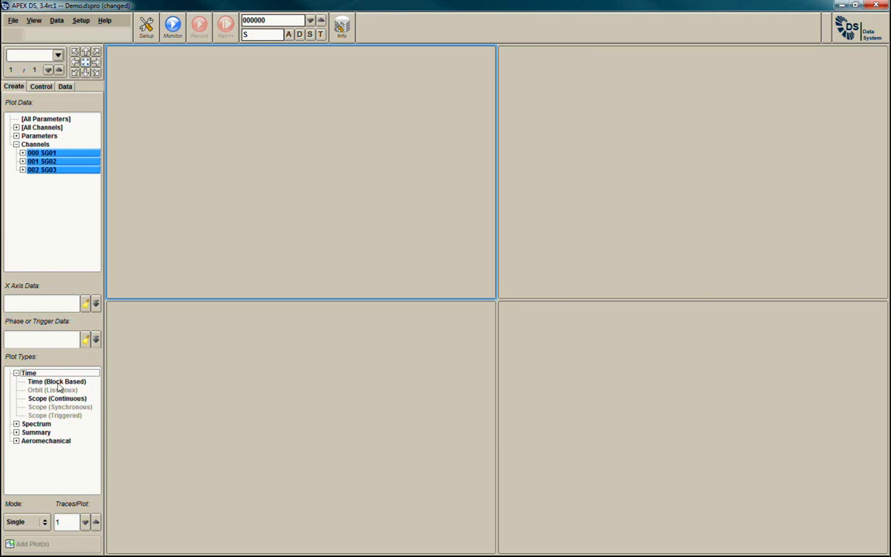
double_click(58, 383)
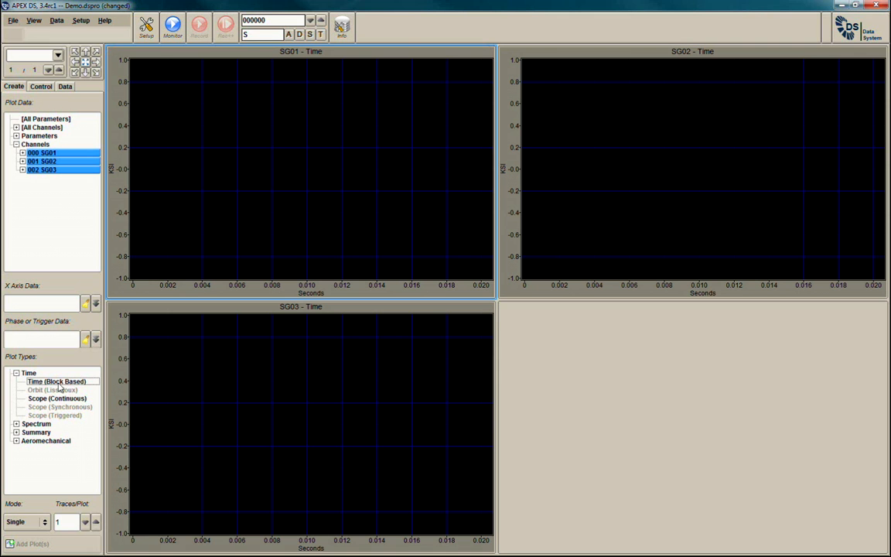
Add a History plot of parameter N1 in the empty fourth pane and start monitoring.
left_click(583, 348)
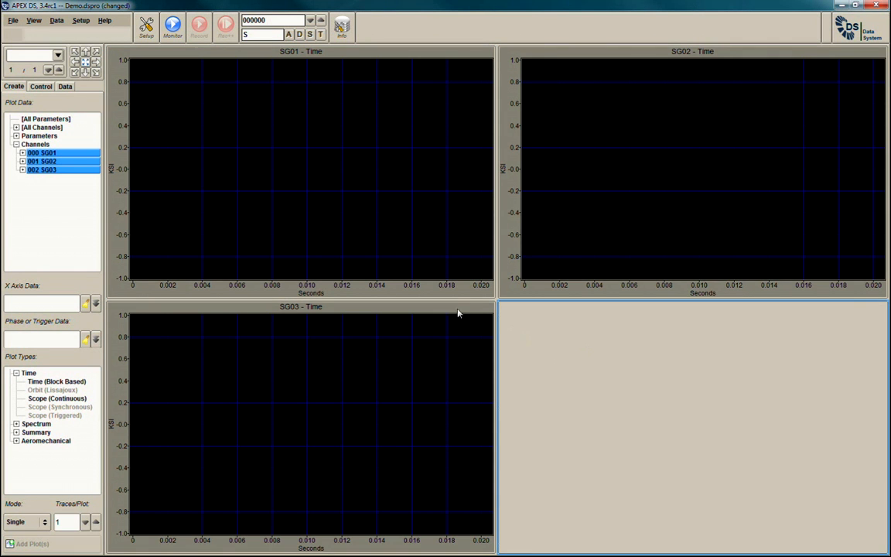
left_click(15, 136)
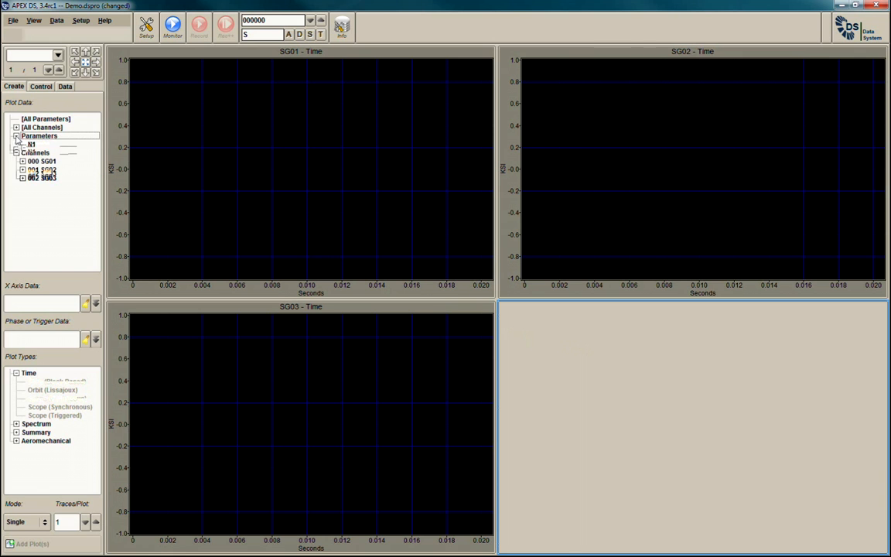
left_click(32, 144)
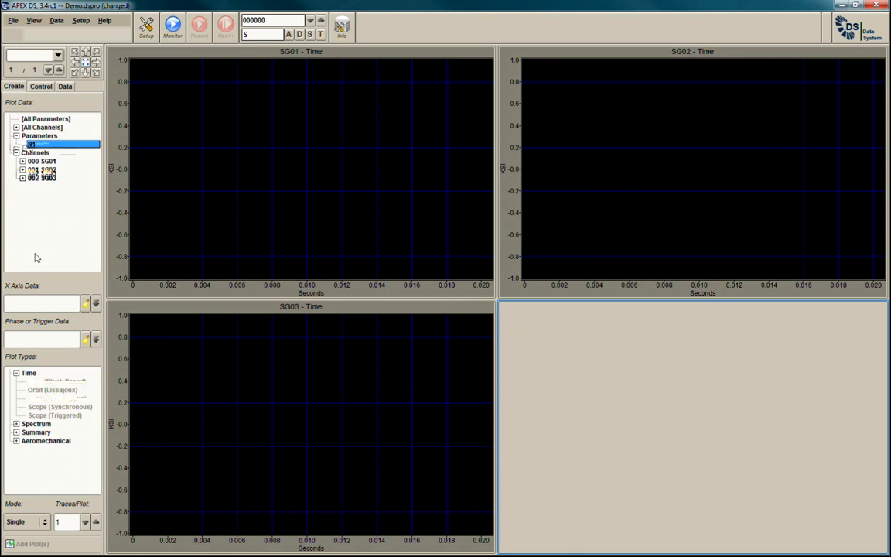
left_click(16, 433)
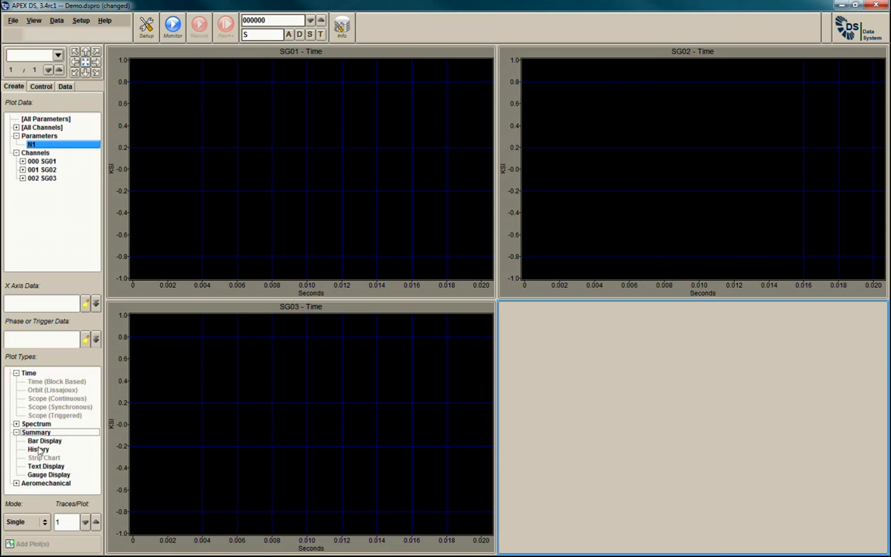
double_click(51, 450)
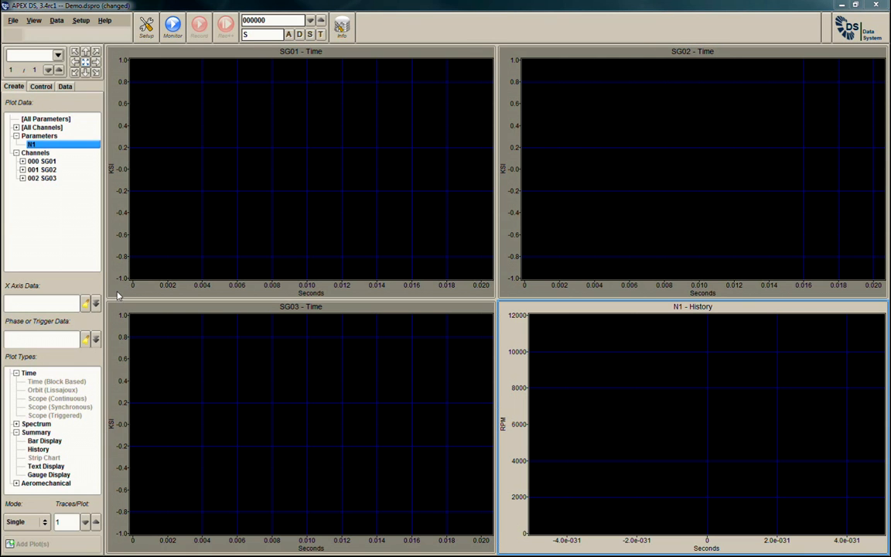
left_click(173, 37)
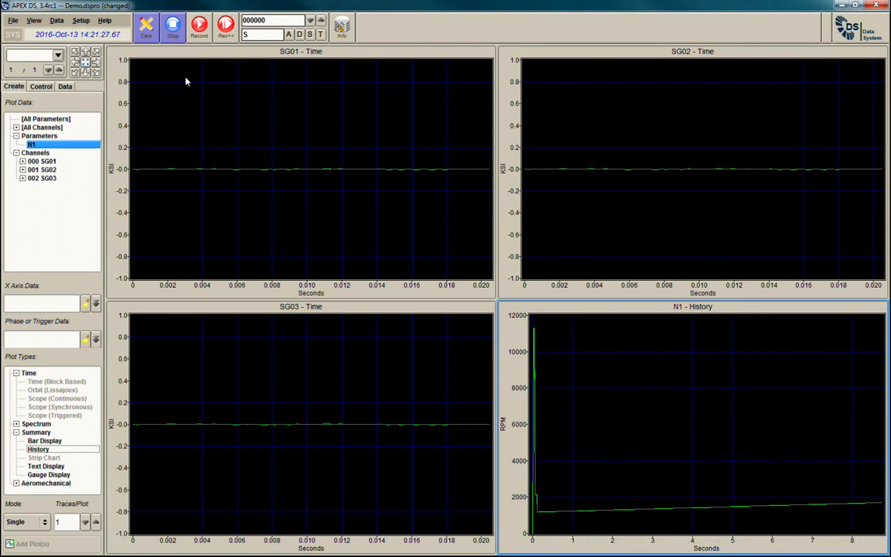
Add a second page with a two-by-two layout and create Campbell plots of all channels with N1 as X axis data.
left_click(60, 70)
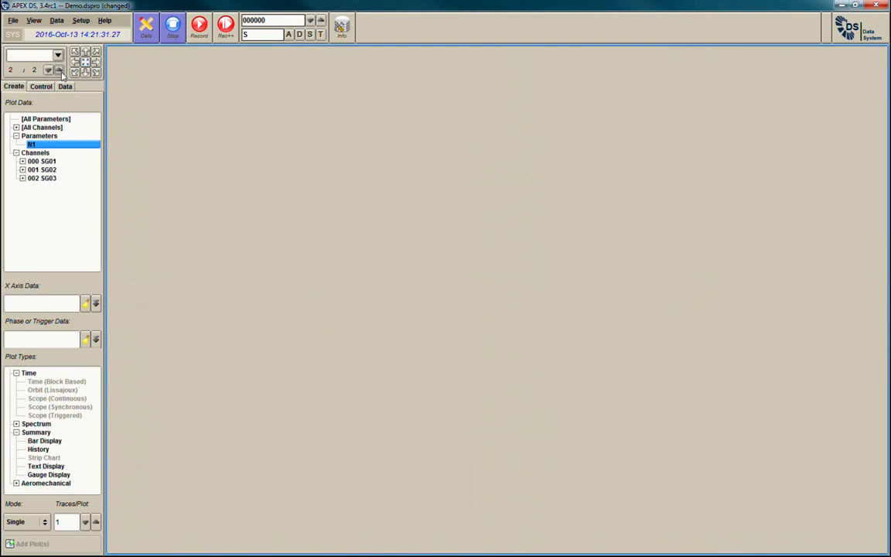
left_click(96, 52)
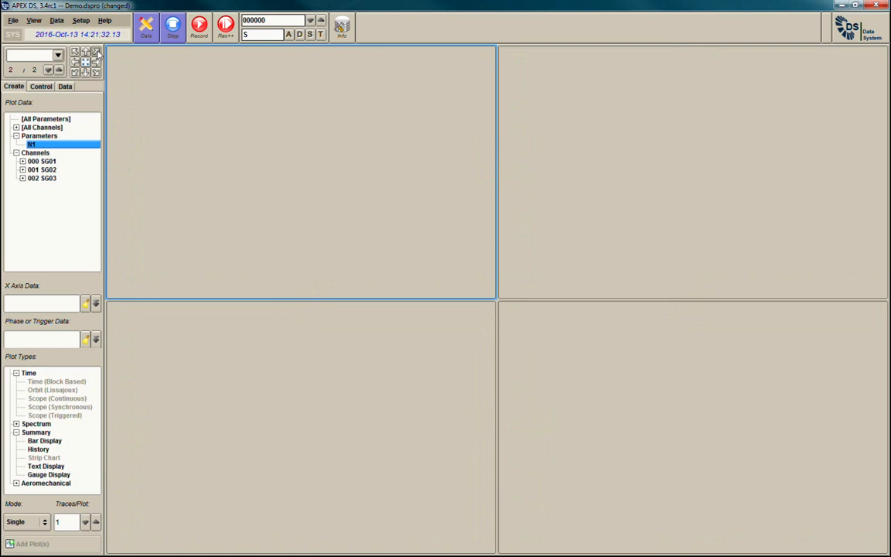
left_click(49, 128)
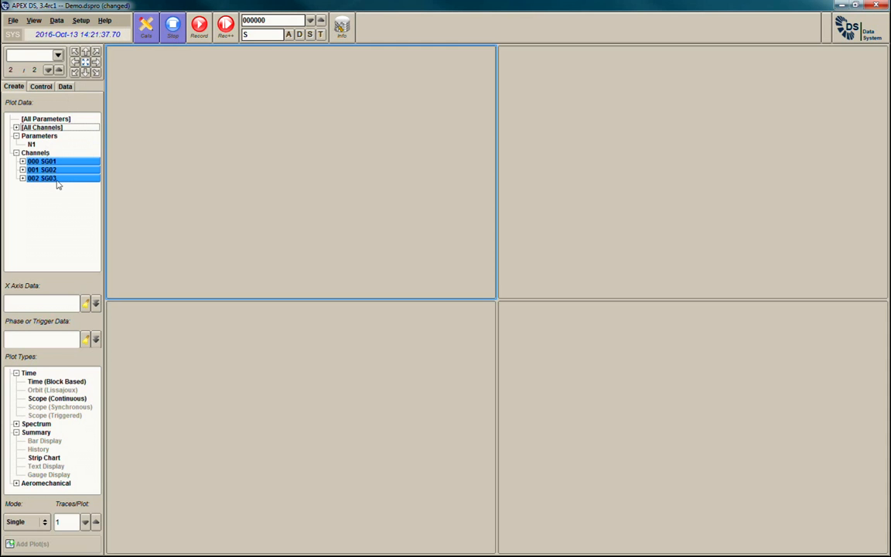
left_click(95, 304)
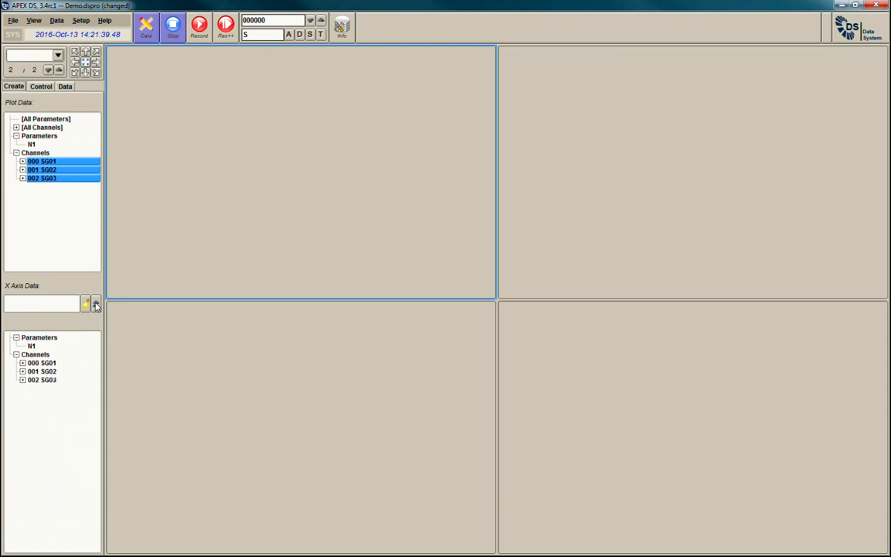
left_click(33, 346)
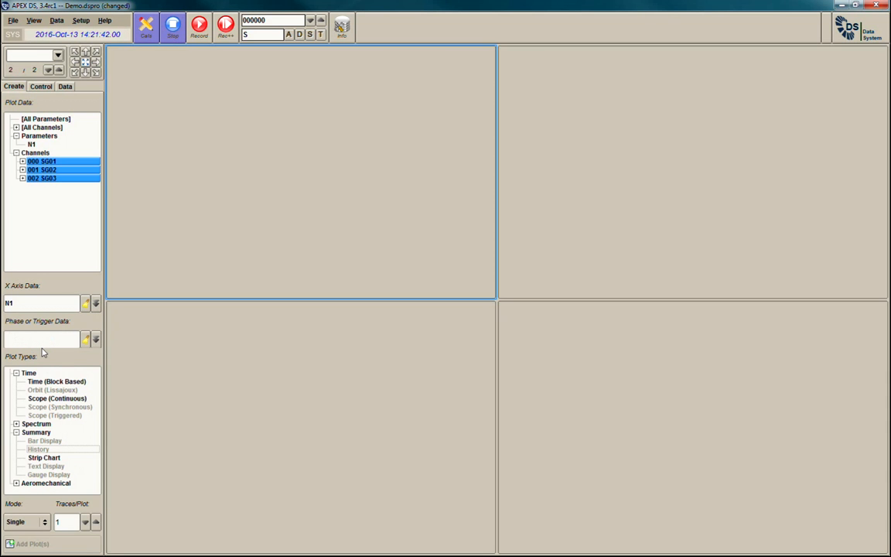
double_click(23, 483)
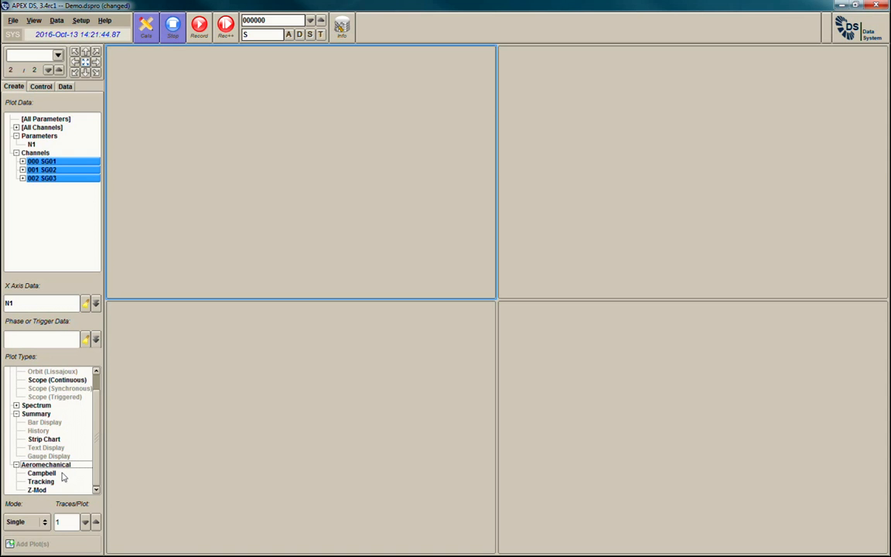
double_click(62, 477)
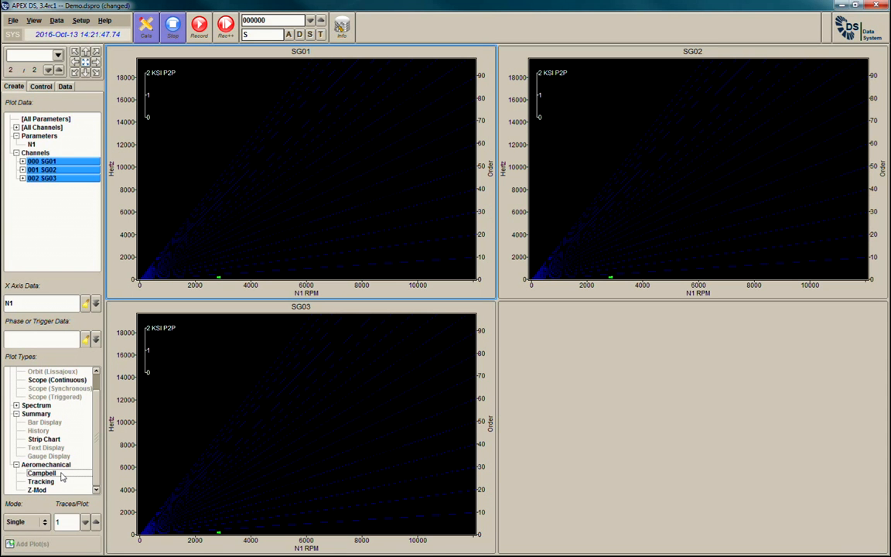
Add a History plot of parameter N1 in the empty pane of the second page.
left_click(612, 333)
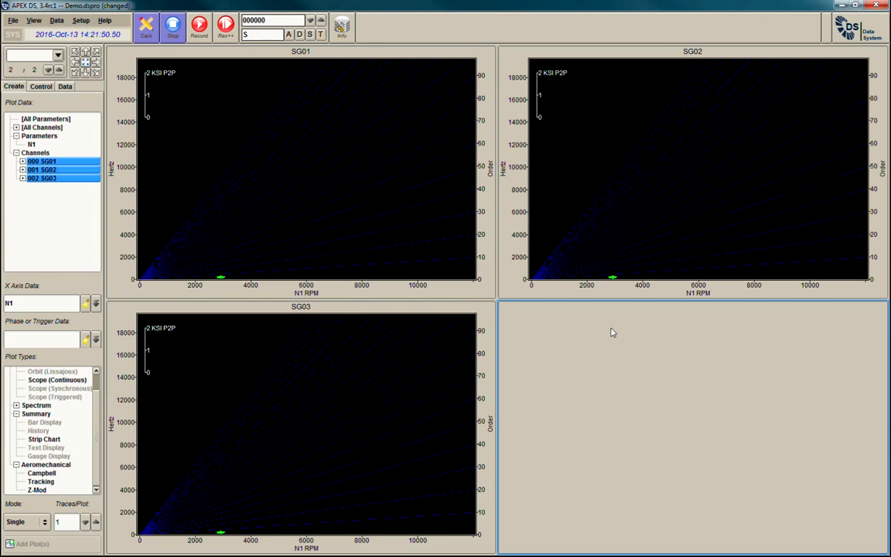
left_click(31, 145)
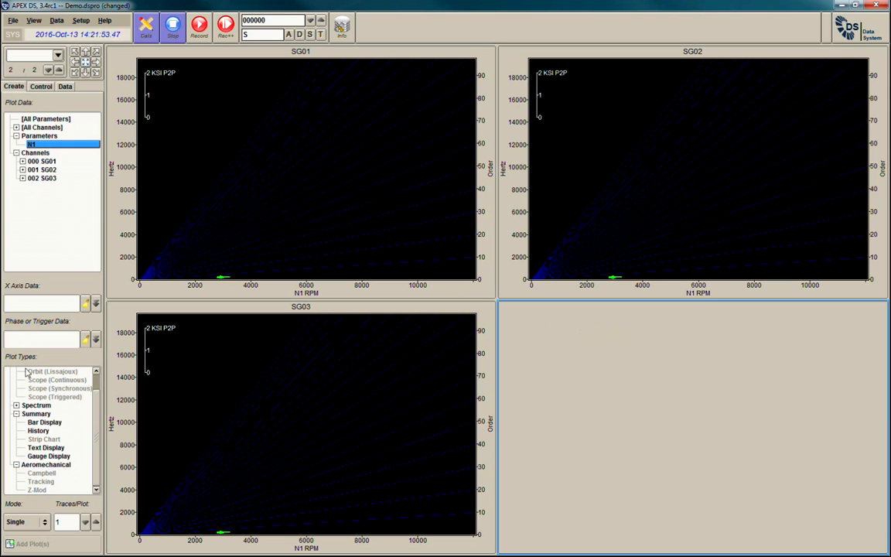
double_click(35, 429)
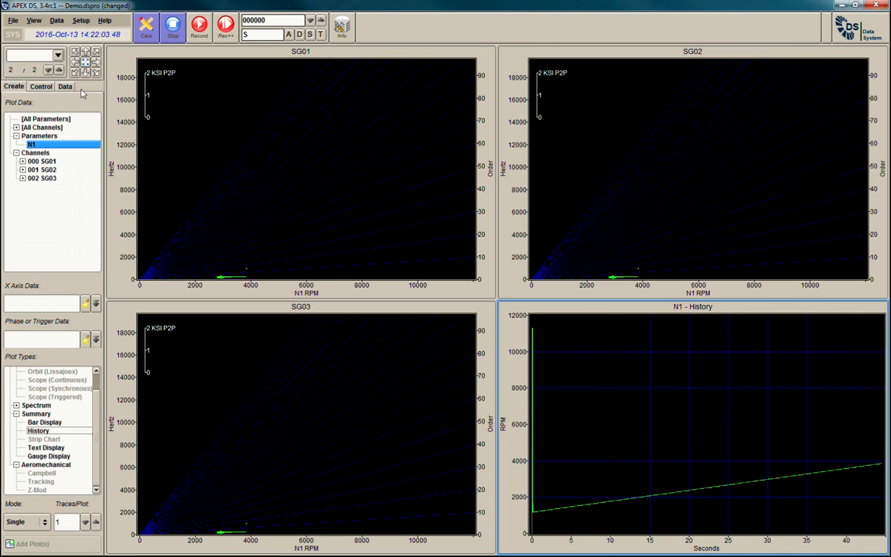
Set the Y axis scaling of the SG01 Campbell plot to a minimum of 0 and a maximum of 12000.
left_click(207, 108)
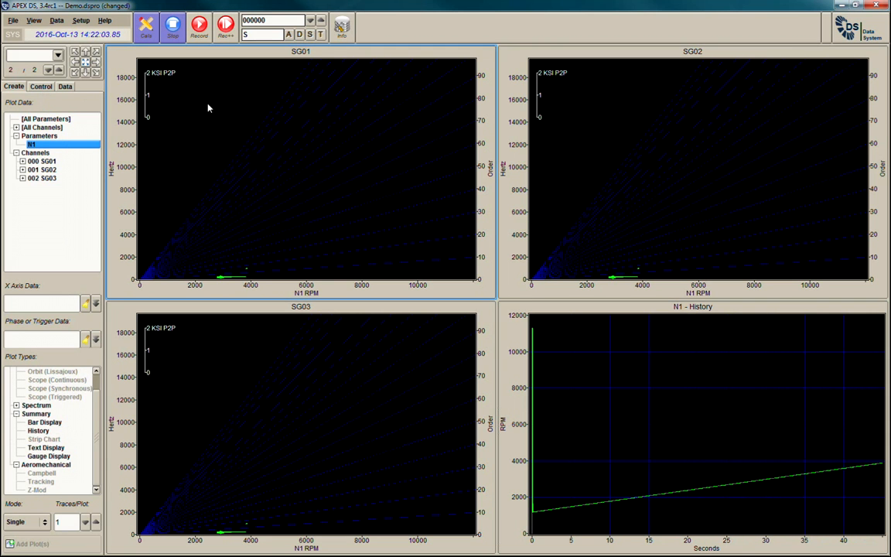
left_click(41, 86)
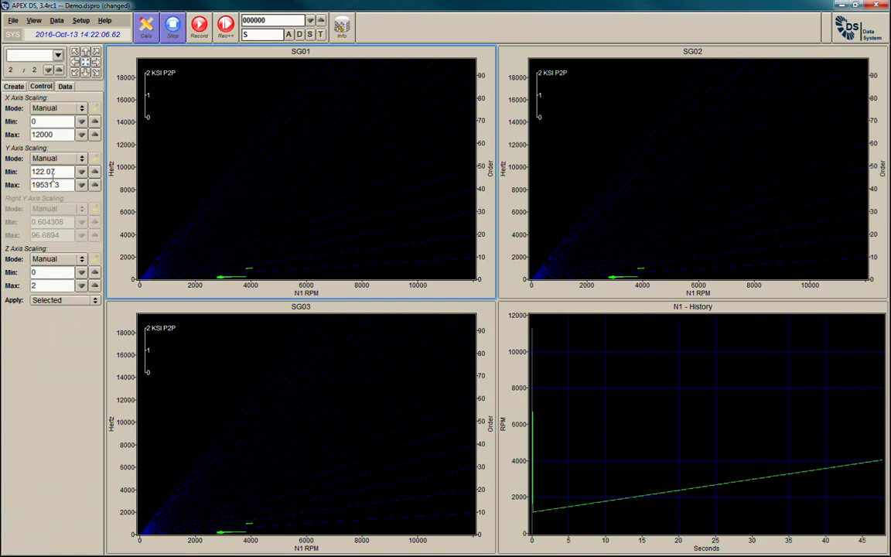
left_click_drag(61, 172, 21, 175)
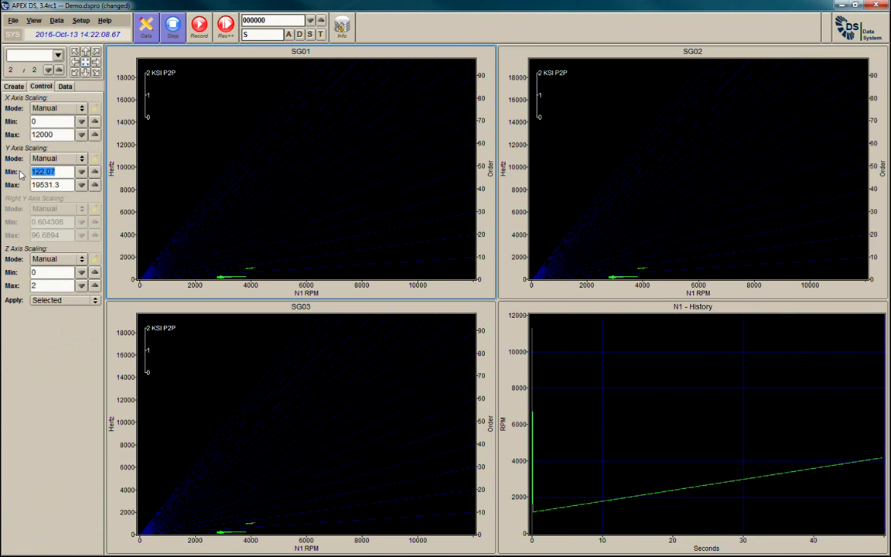
type("0")
key("Tab")
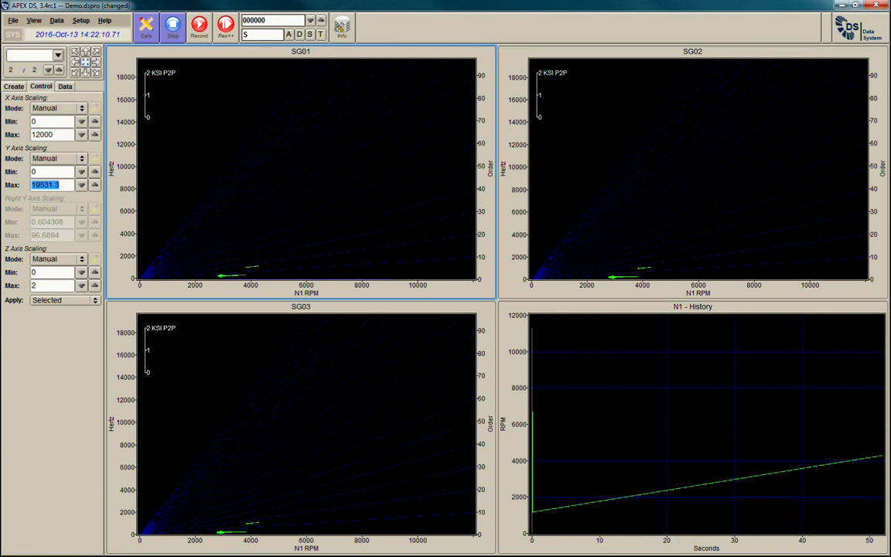
type("12000")
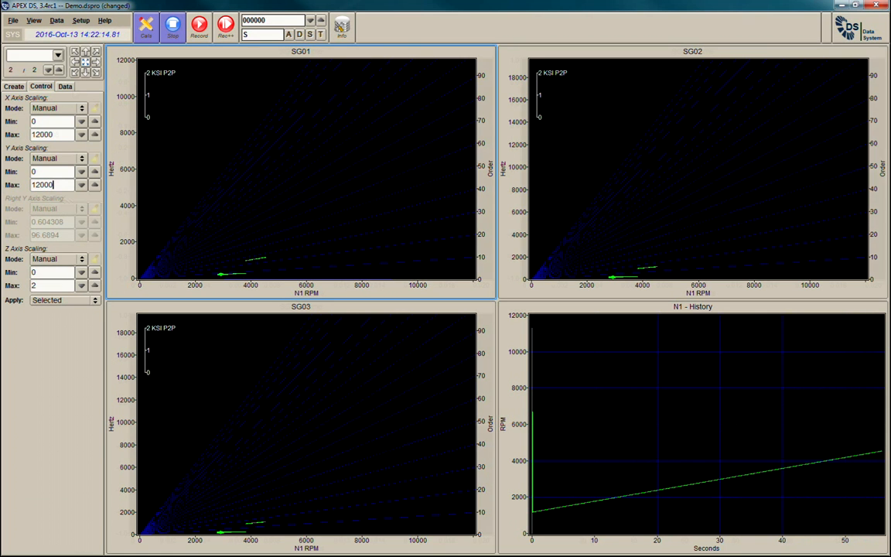
Return to page 2 and enlarge the SG01 Campbell plot, viewing its frequency slice and the full Campbell diagram.
left_click(15, 87)
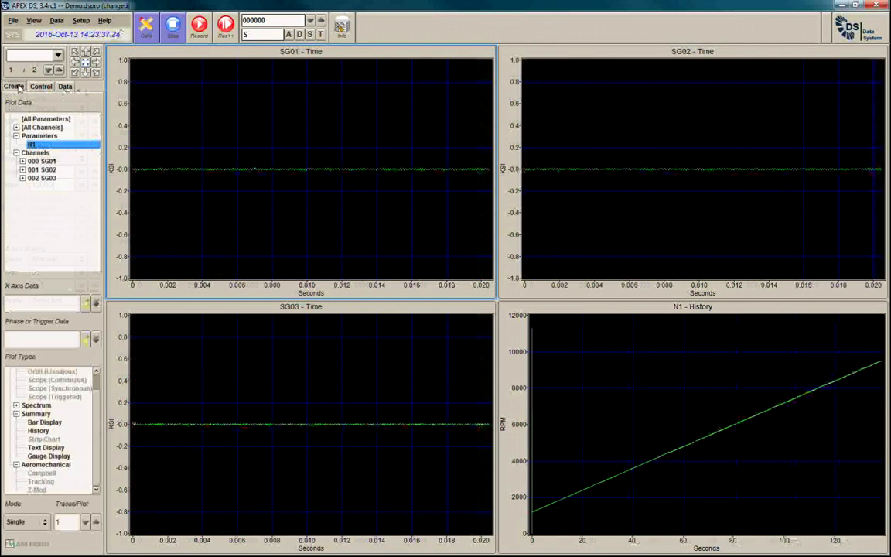
left_click(59, 70)
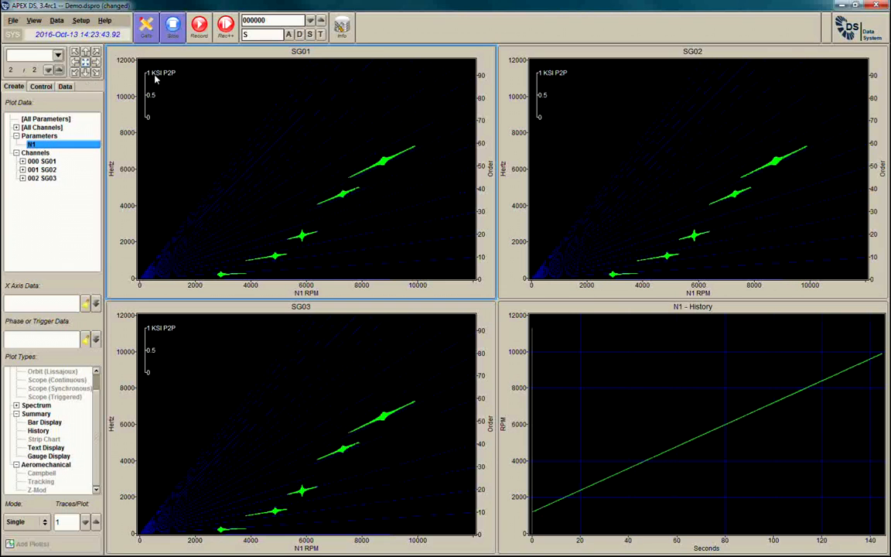
double_click(113, 279)
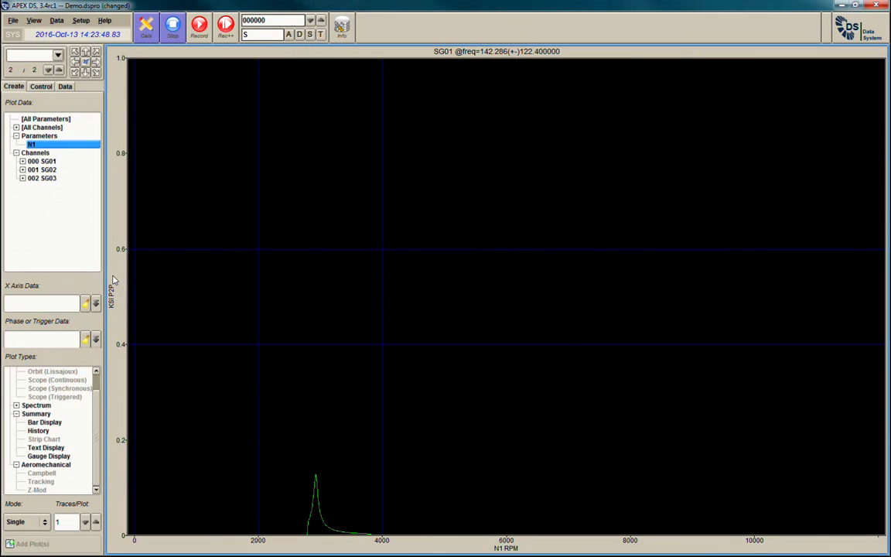
right_click(150, 252)
left_click(177, 258)
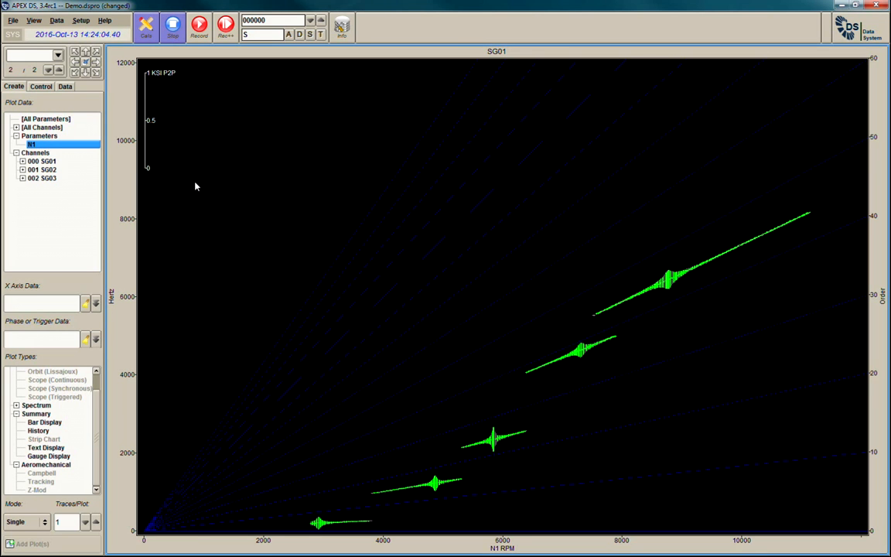
Switch to the Test Ops view, open the detail plots of SG01 and return to the overview.
left_click(35, 22)
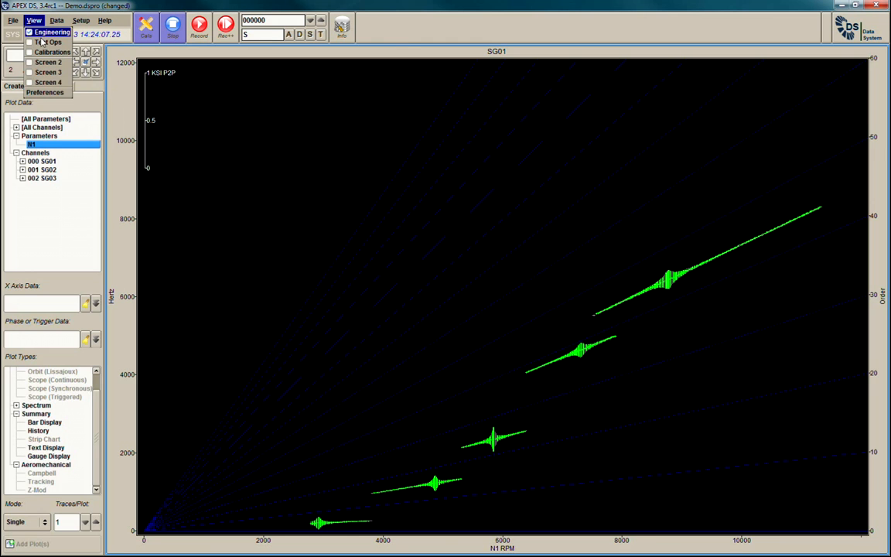
left_click(46, 43)
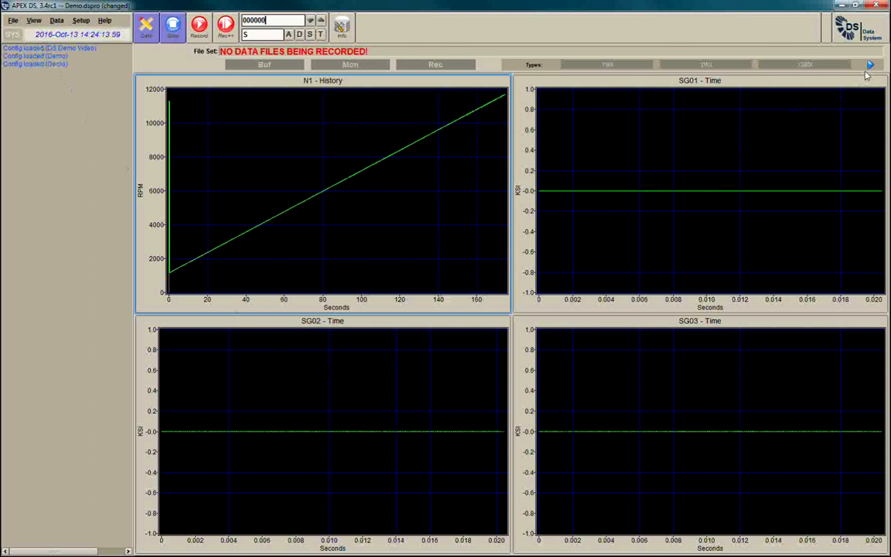
left_click(736, 182)
double_click(735, 182)
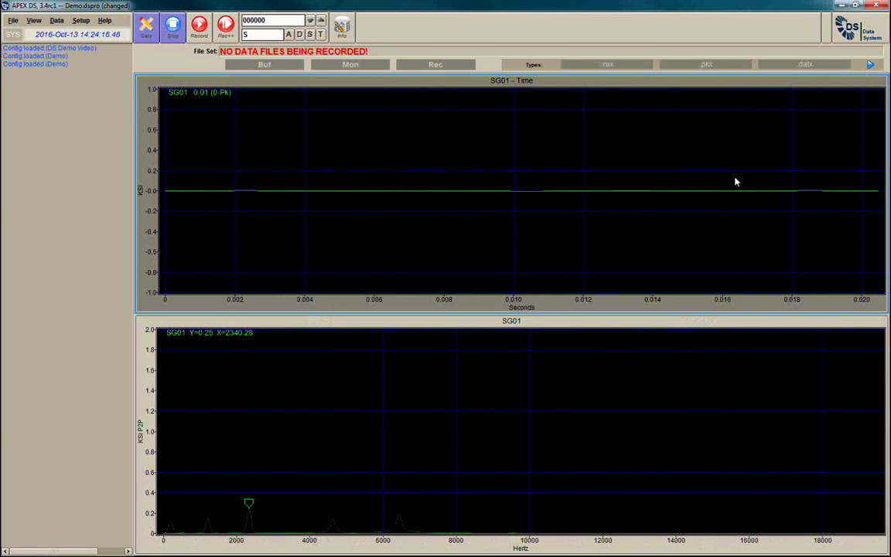
double_click(735, 182)
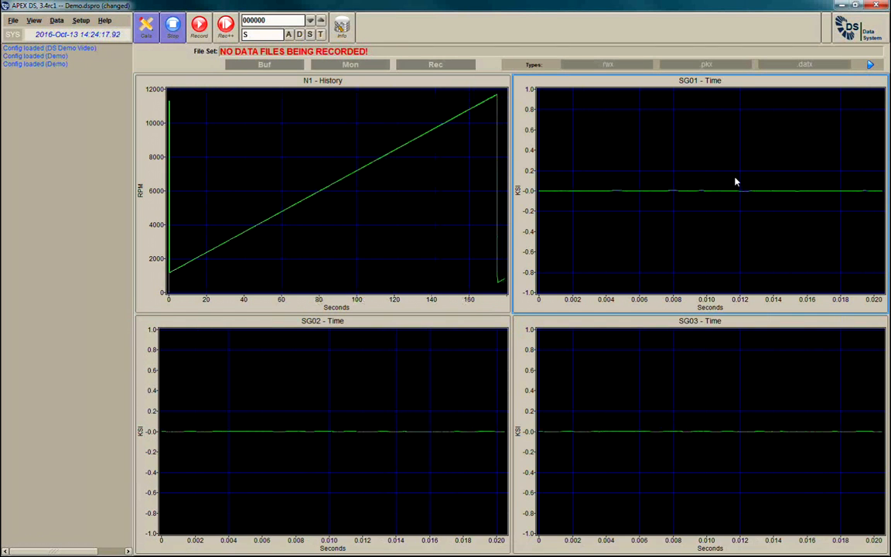
View the detail plots of SG02 and SG03 from the overview, and open the N1 detail displays.
double_click(393, 353)
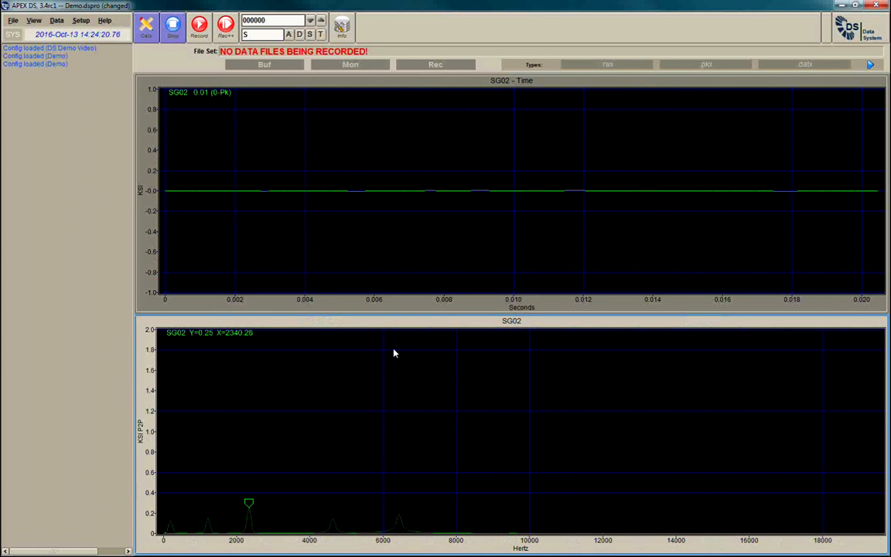
double_click(420, 265)
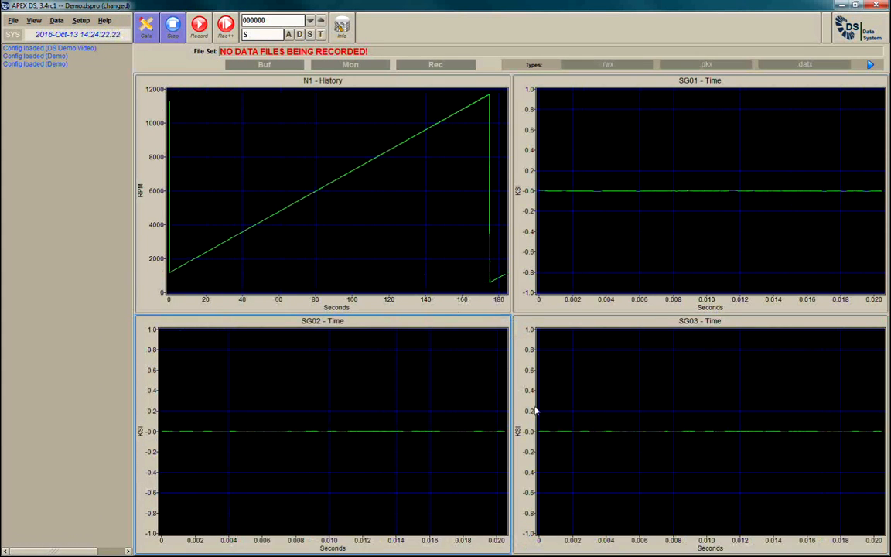
double_click(604, 409)
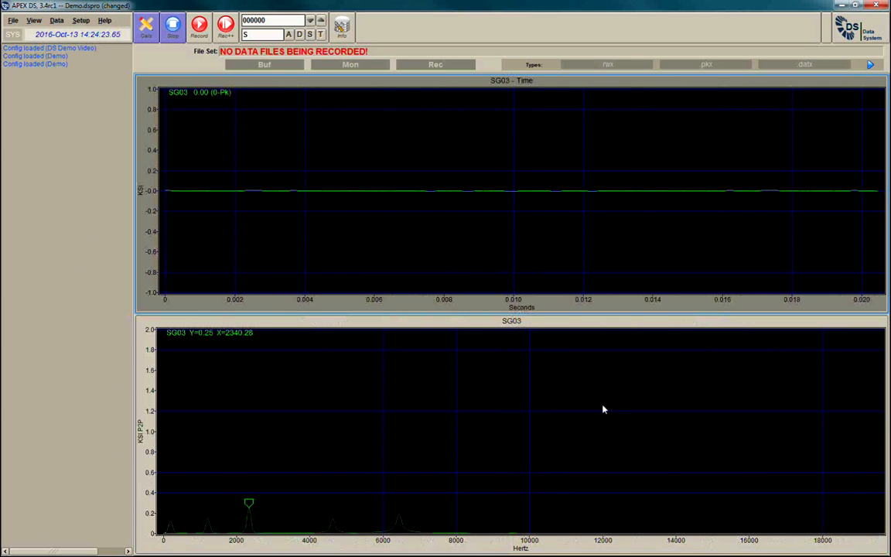
double_click(544, 242)
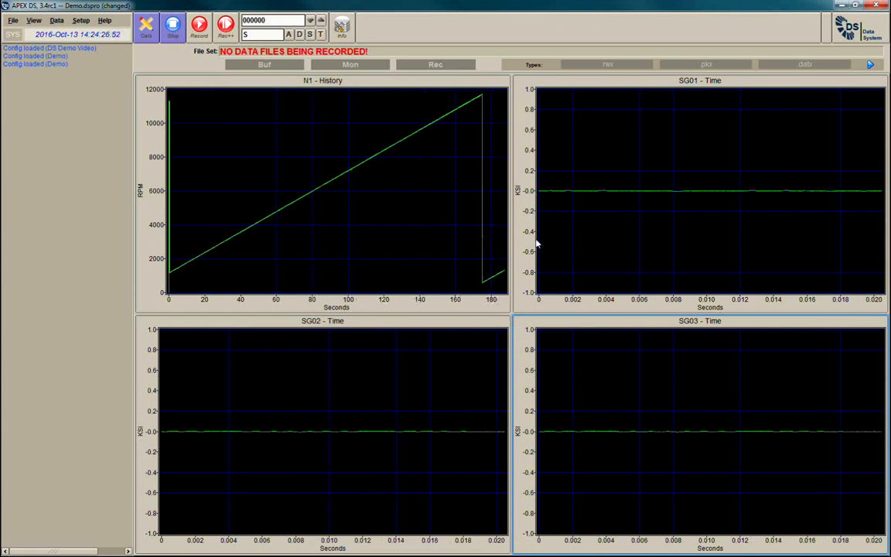
double_click(399, 222)
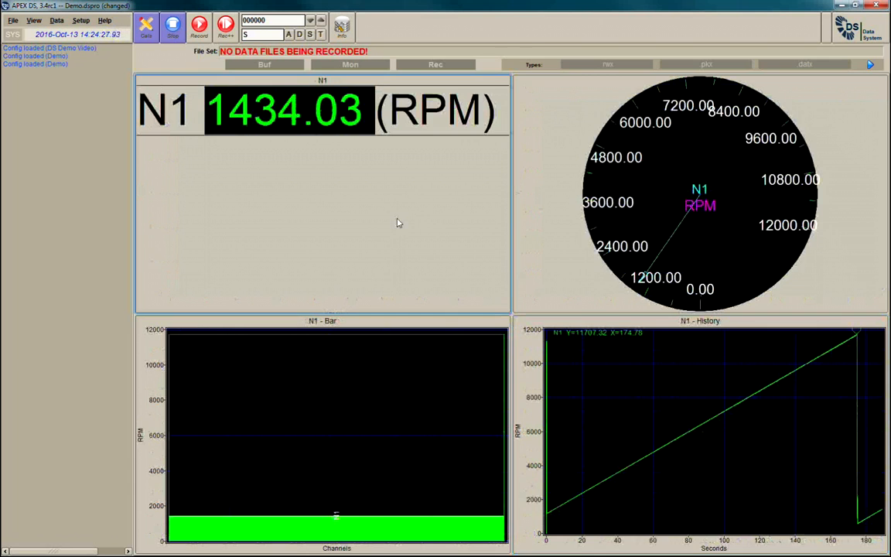